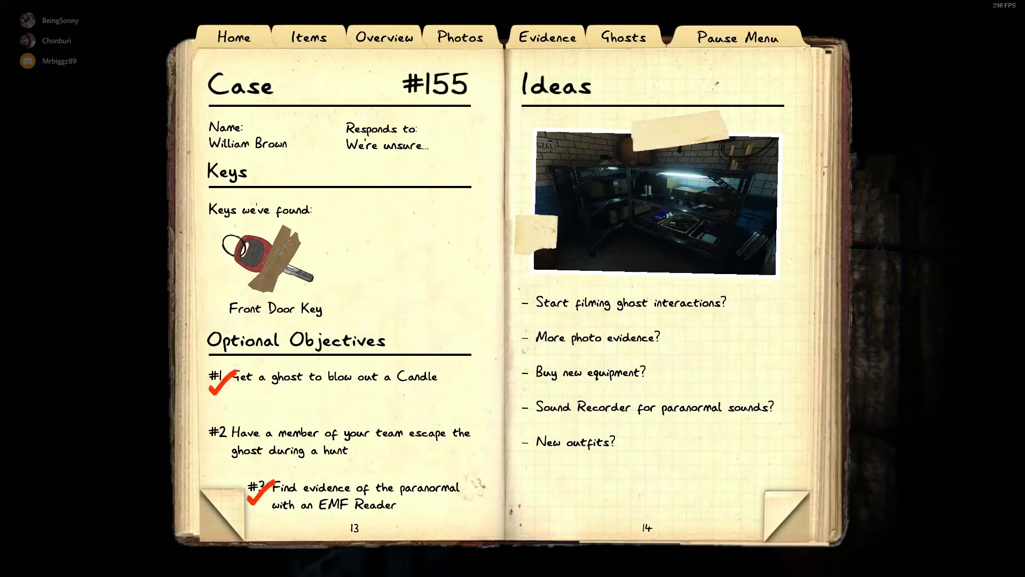
# Step: Close the case journal showing the completed candle and EMF objectives
pyautogui.press('j')
# Step: Swap the held item and reopen the case journal
pyautogui.press('q')
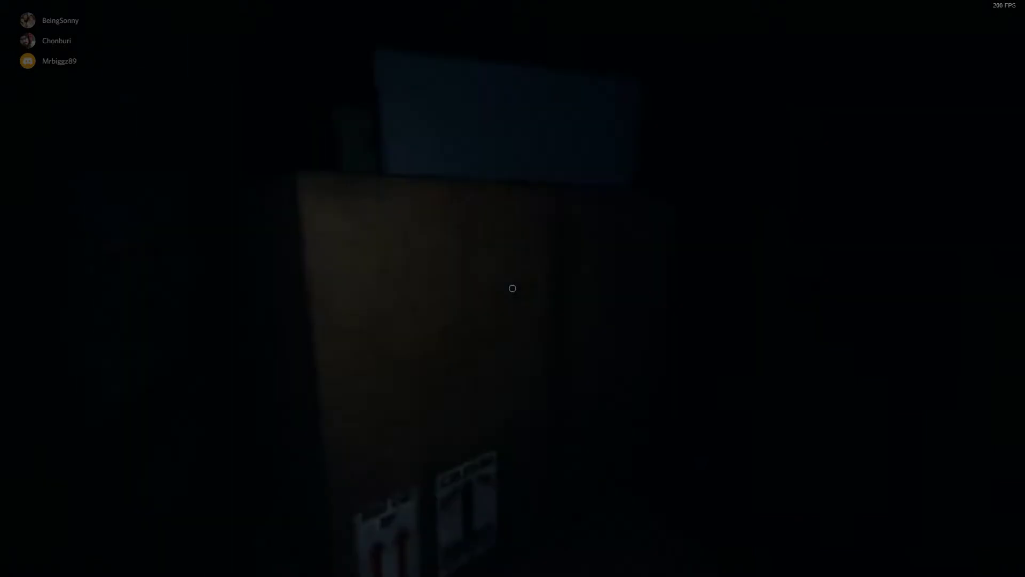
pyautogui.press('j')
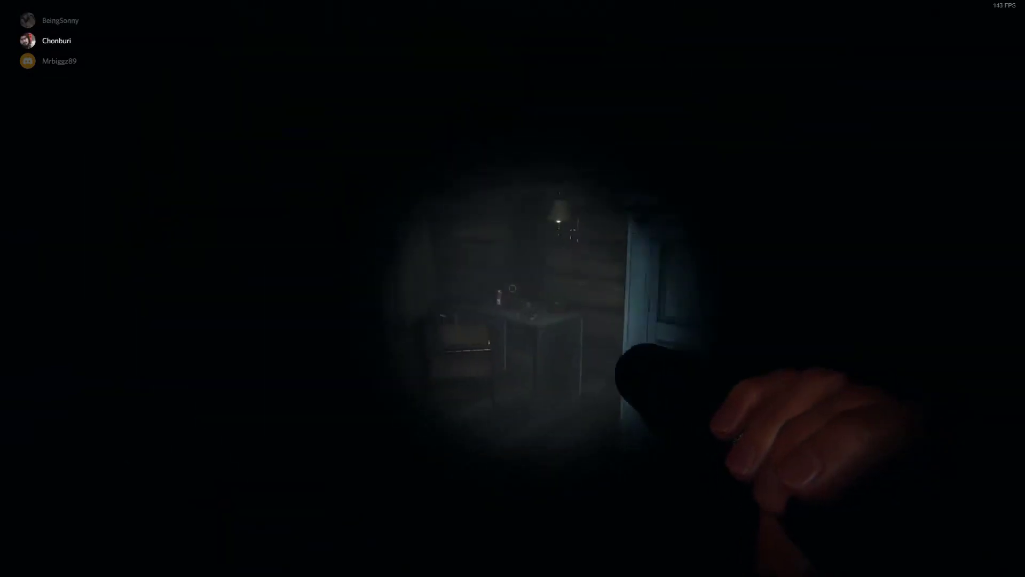
# Step: Turn the flashlight off and cycle items until holding the smudge sticks by the mug
pyautogui.rightClick(513, 288)
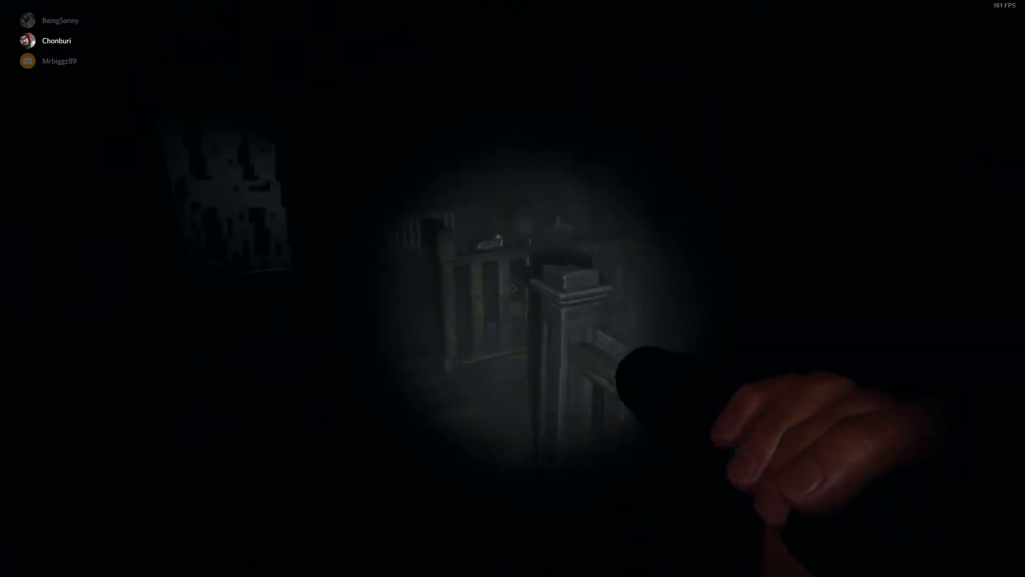
pyautogui.press('q')
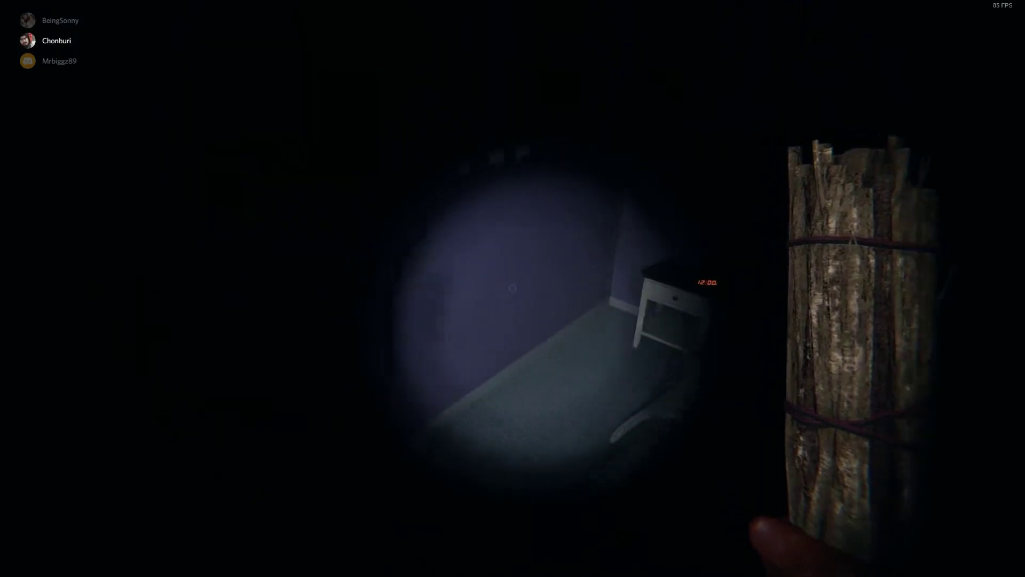
pyautogui.press('q')
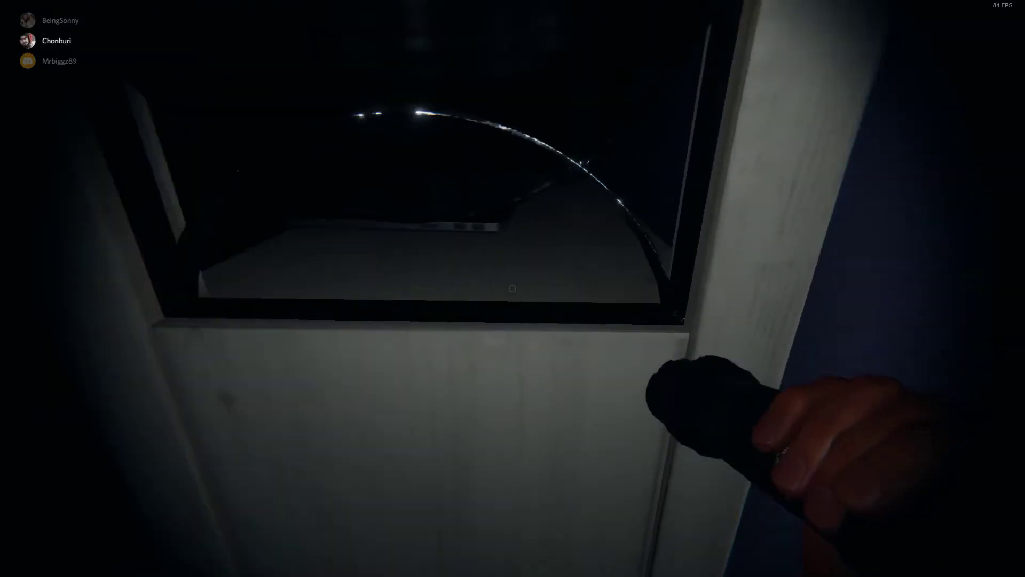
pyautogui.press('q')
pyautogui.press('q')
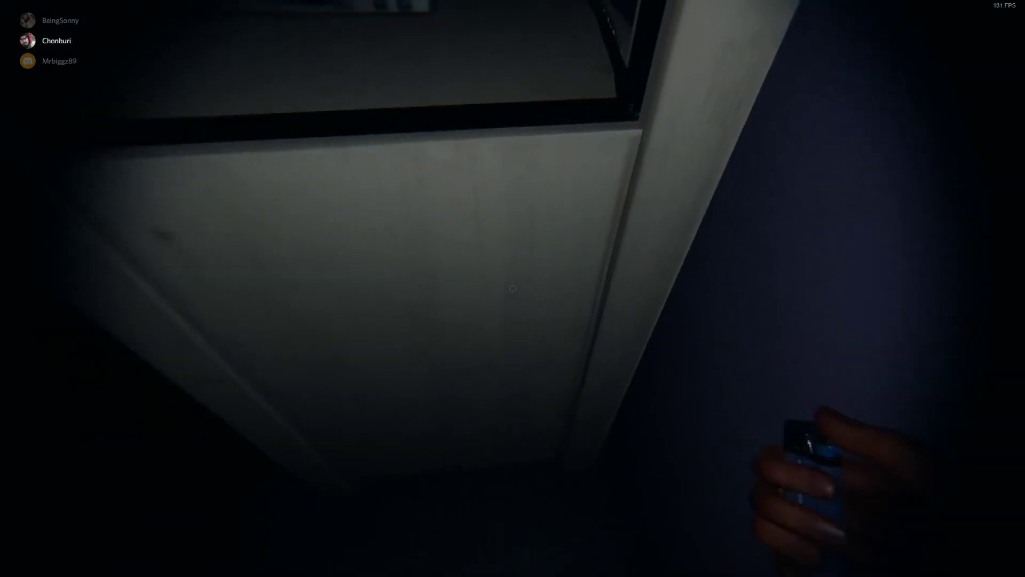
pyautogui.press('q')
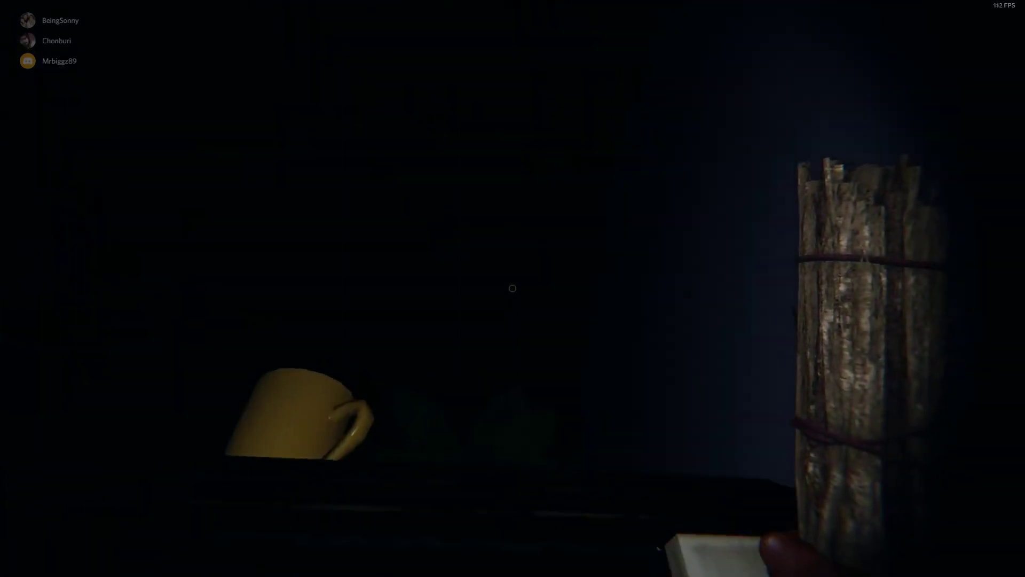
# Step: Light the smudge sticks, drop them beside the mug, then toggle the flashlight
pyautogui.rightClick(513, 288)
pyautogui.press('g')
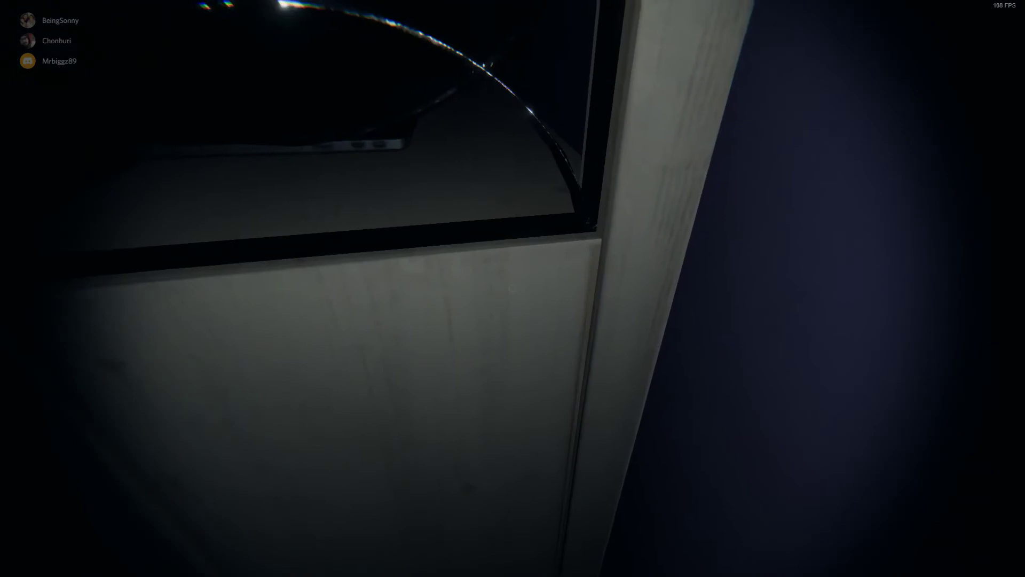
pyautogui.press('f')
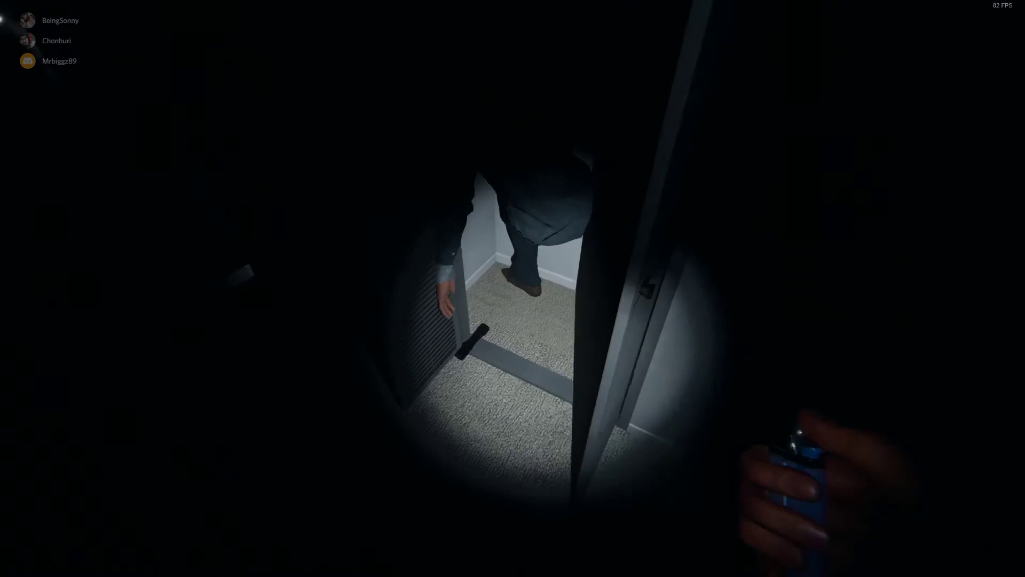
# Step: Cycle past the photo camera and lighter to hold the unlit smudge sticks
pyautogui.press('2')
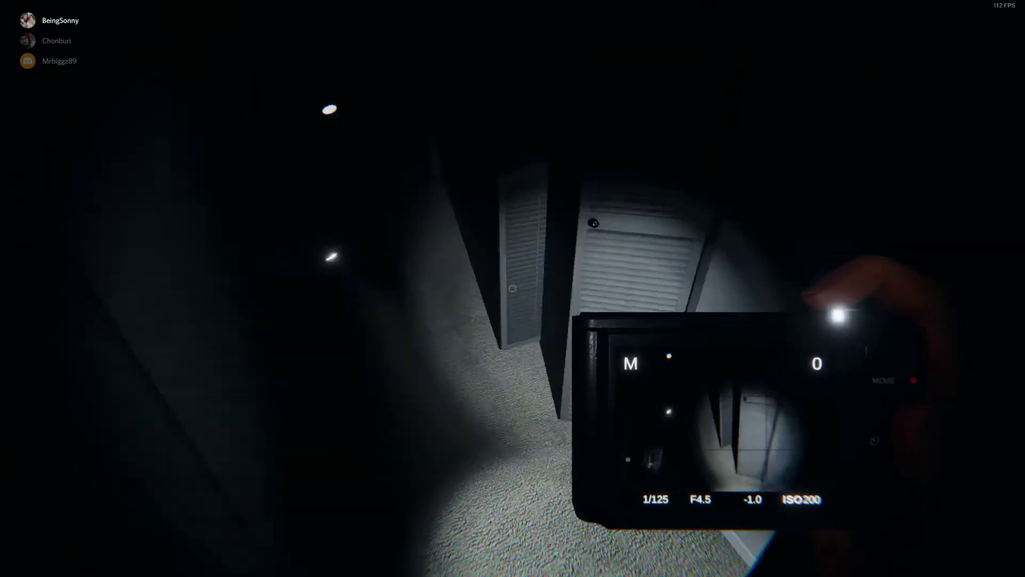
pyautogui.press('1')
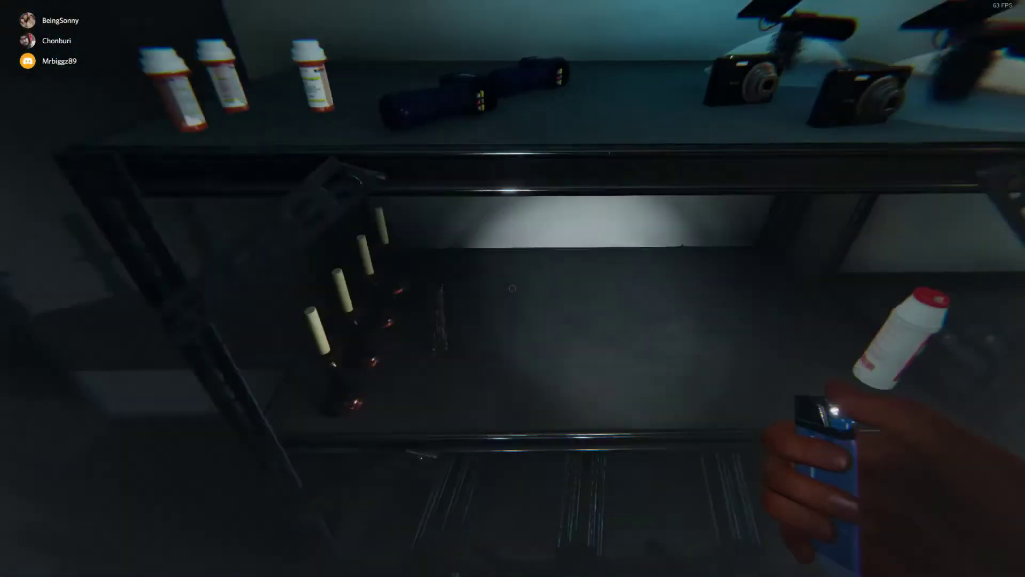
pyautogui.press('q')
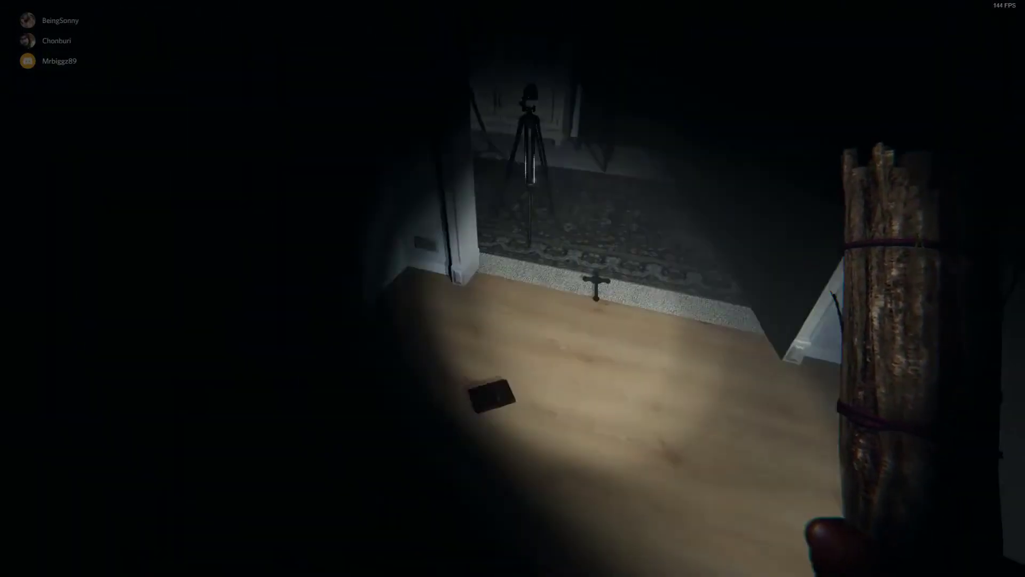
# Step: Cycle through held items, landing on the lighter
pyautogui.press('q')
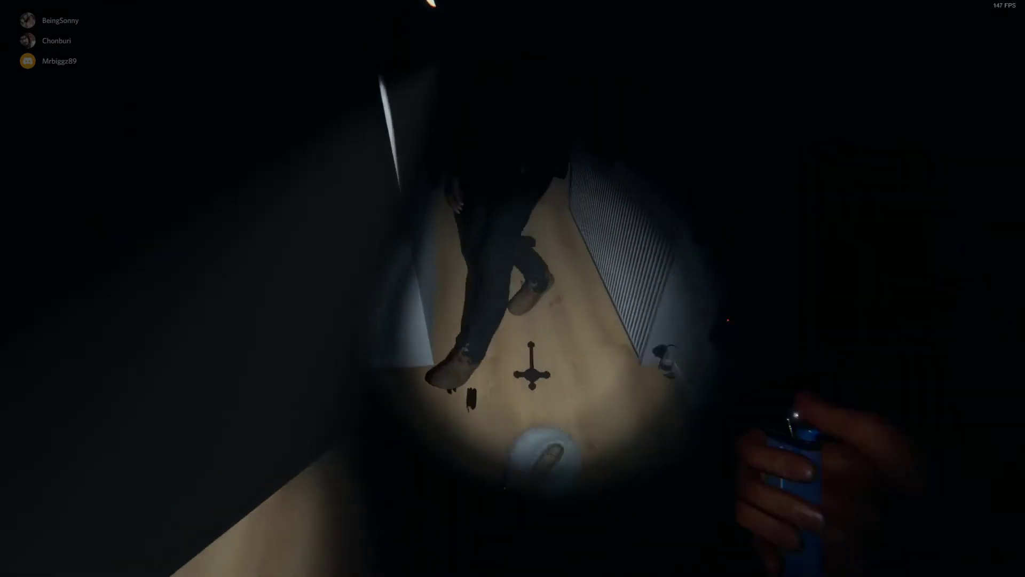
pyautogui.press('q')
pyautogui.press('q')
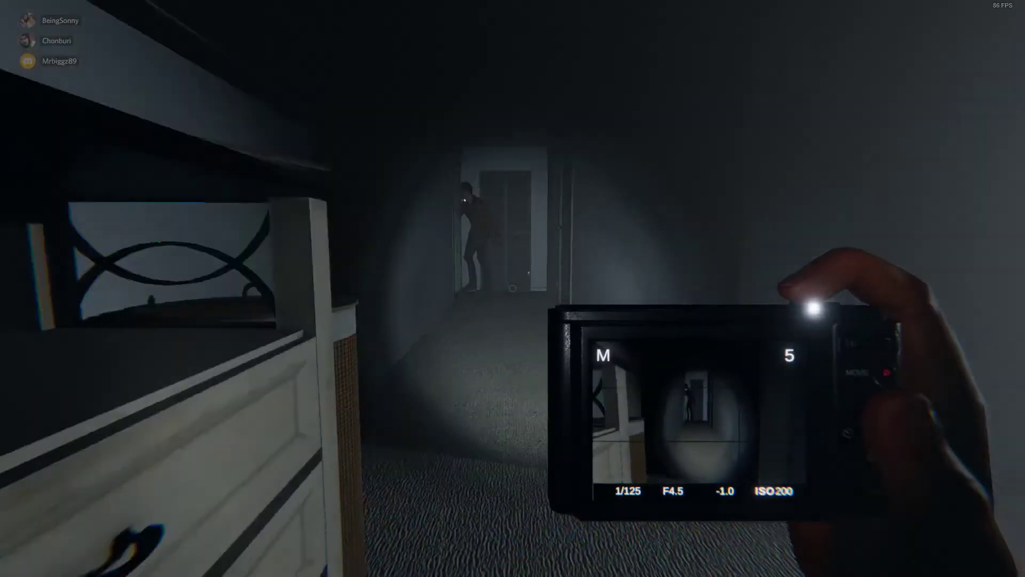
# Step: Walk down the hallway with the flashlight on and photograph the stairway
pyautogui.press('w')
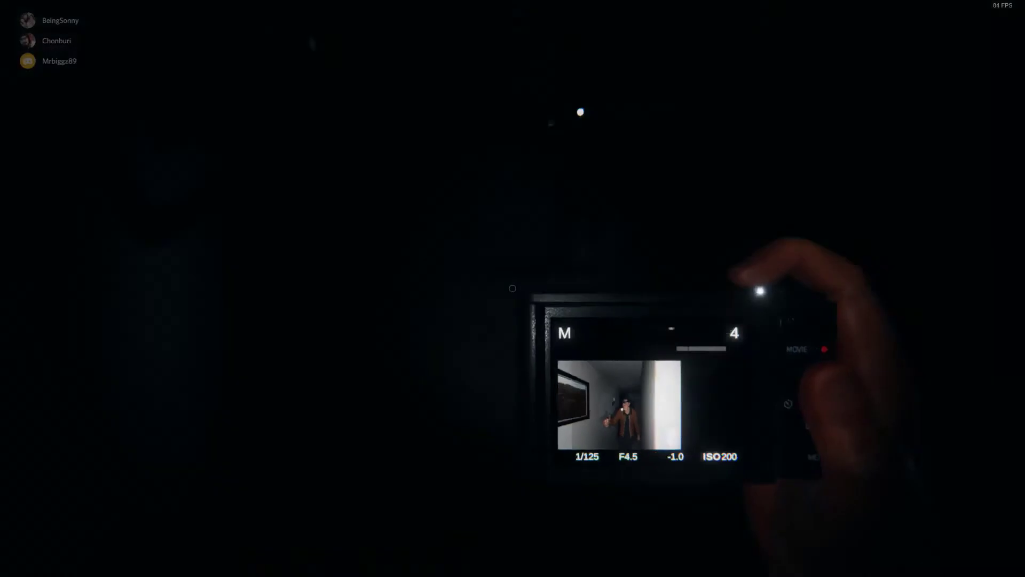
pyautogui.press('f')
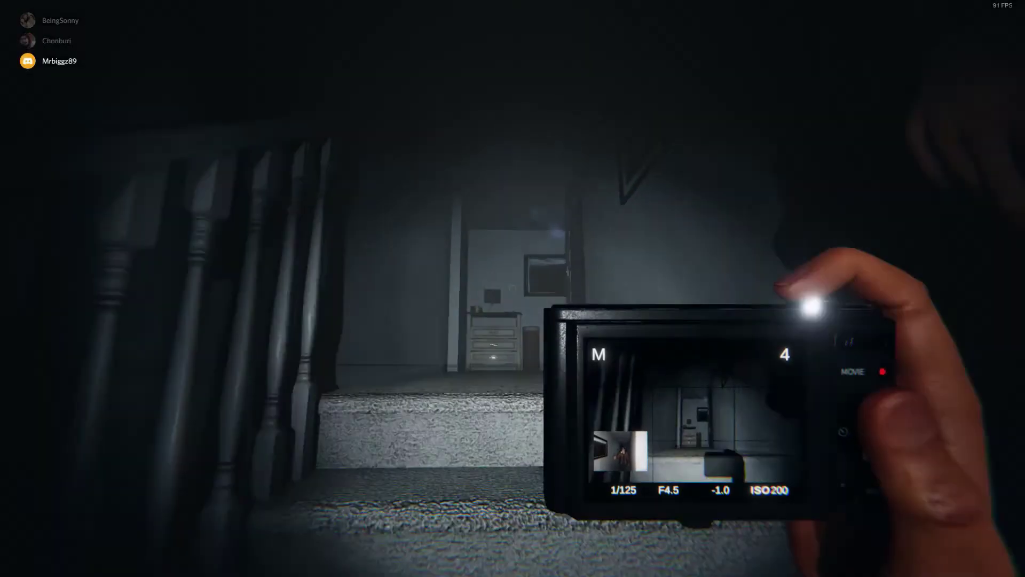
pyautogui.click(513, 289)
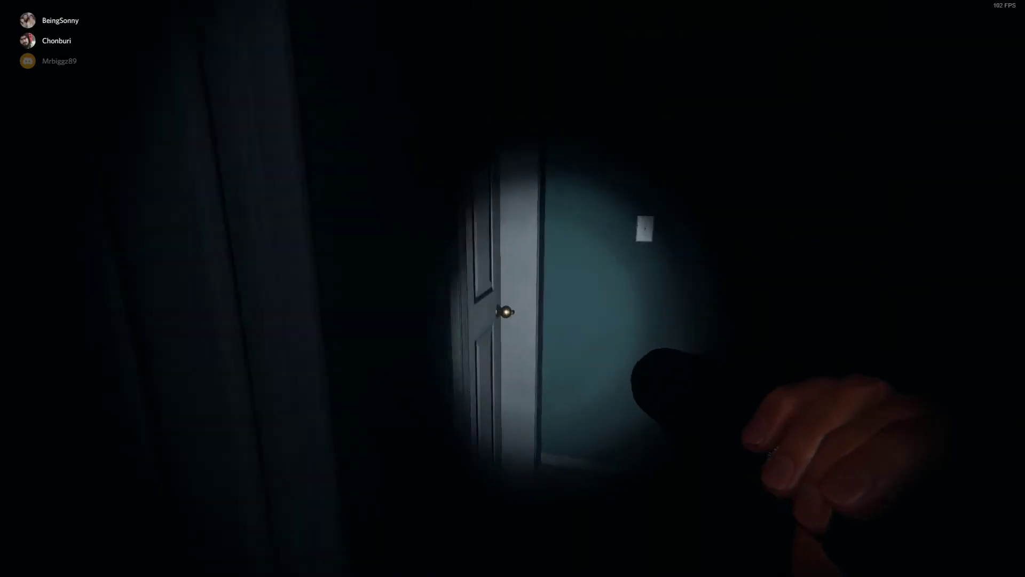
# Step: Raise the camera near the kitchen cabinets and snap a photo
pyautogui.rightClick(513, 287)
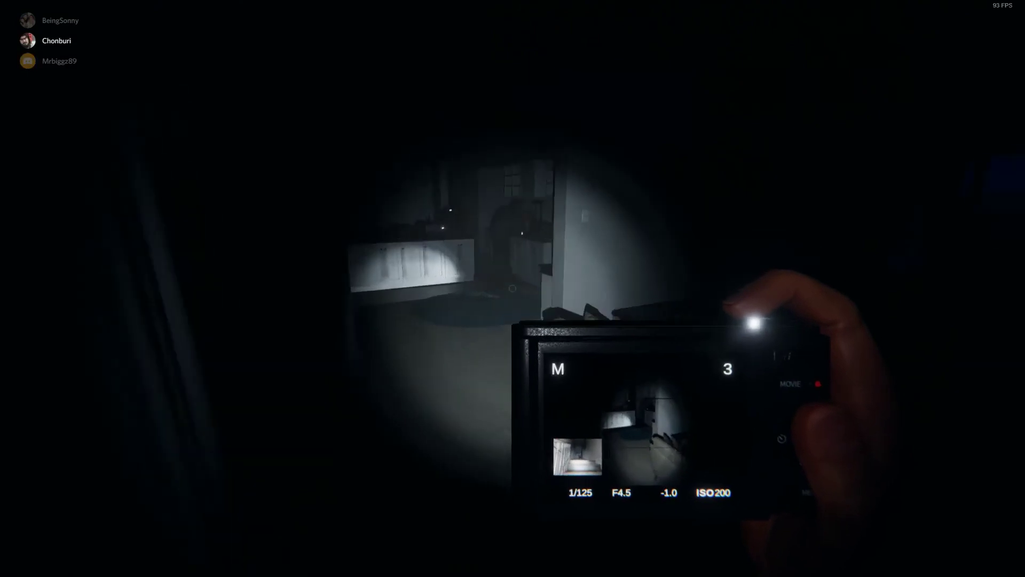
pyautogui.press('w')
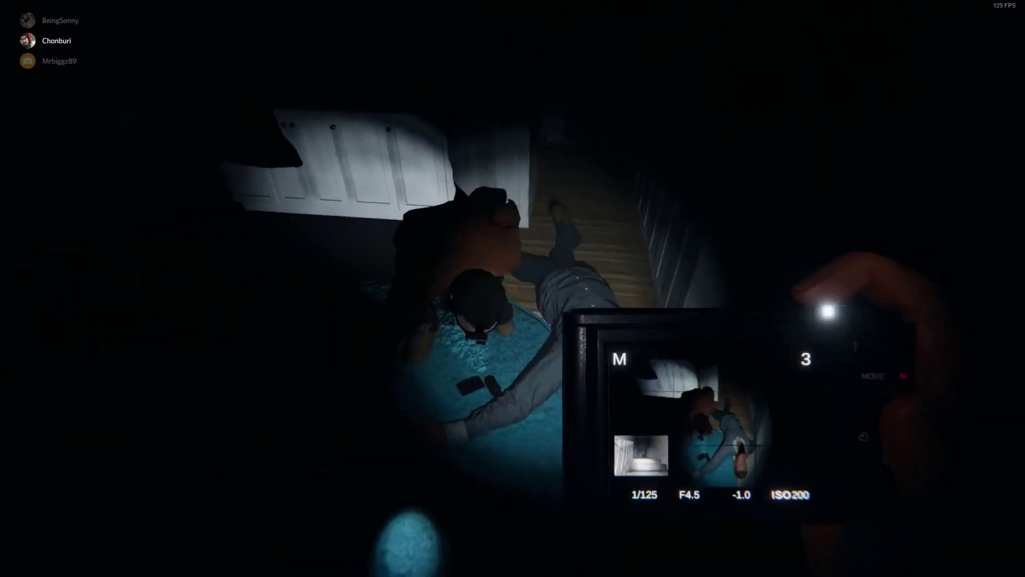
pyautogui.click(512, 289)
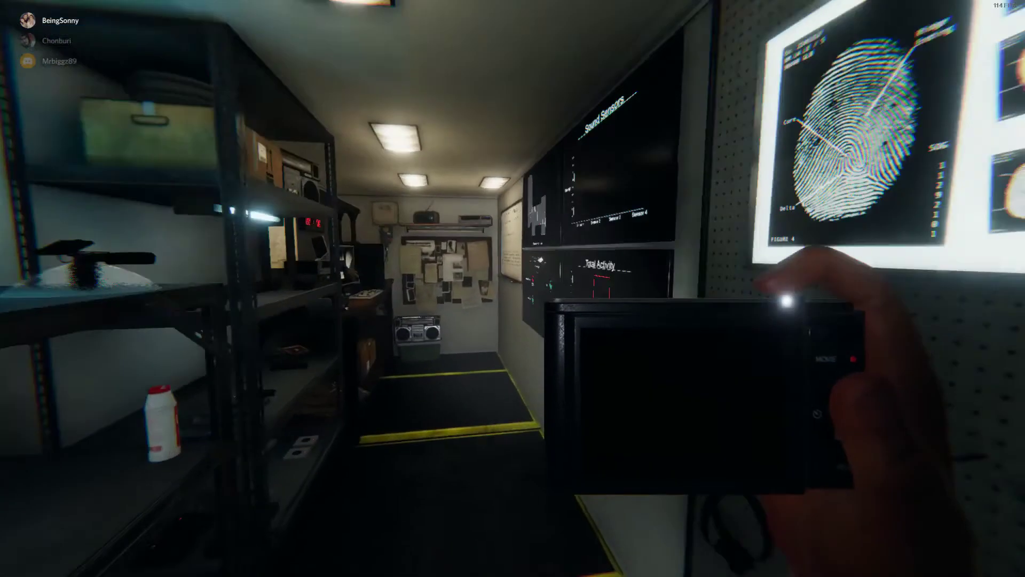
# Step: Open the journal's Photos section and page through the collected shots
pyautogui.press('j')
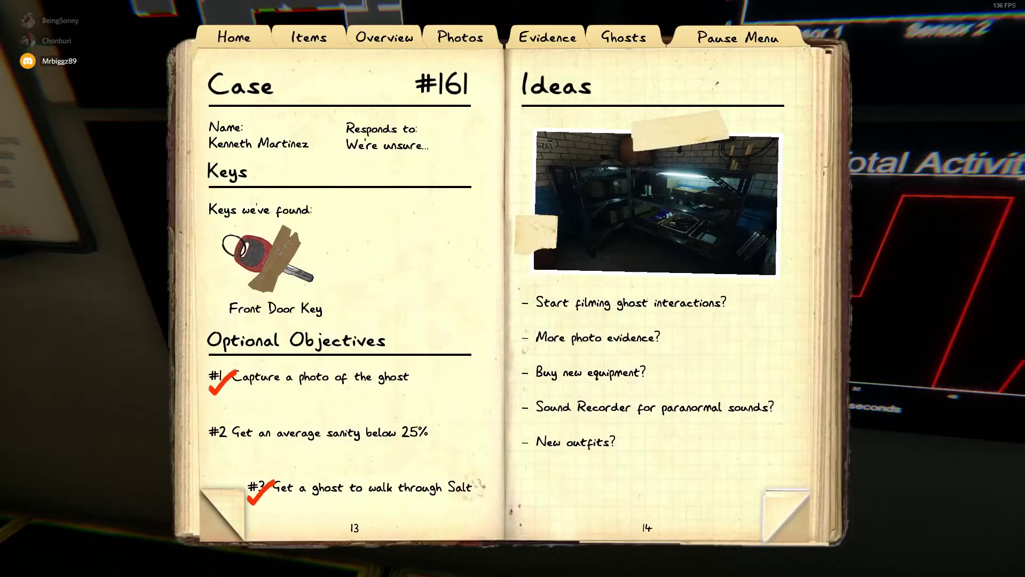
pyautogui.click(460, 37)
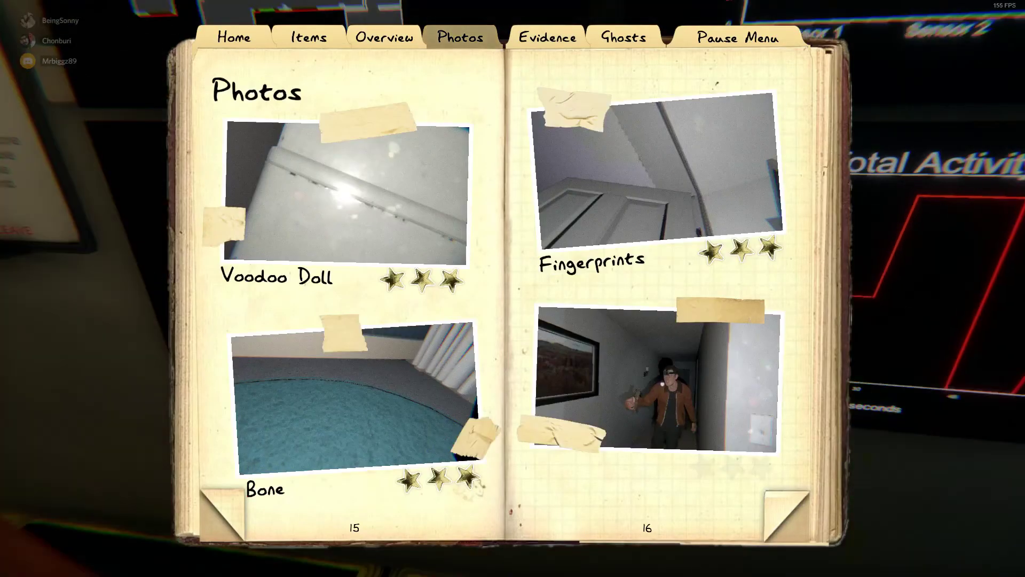
pyautogui.click(788, 515)
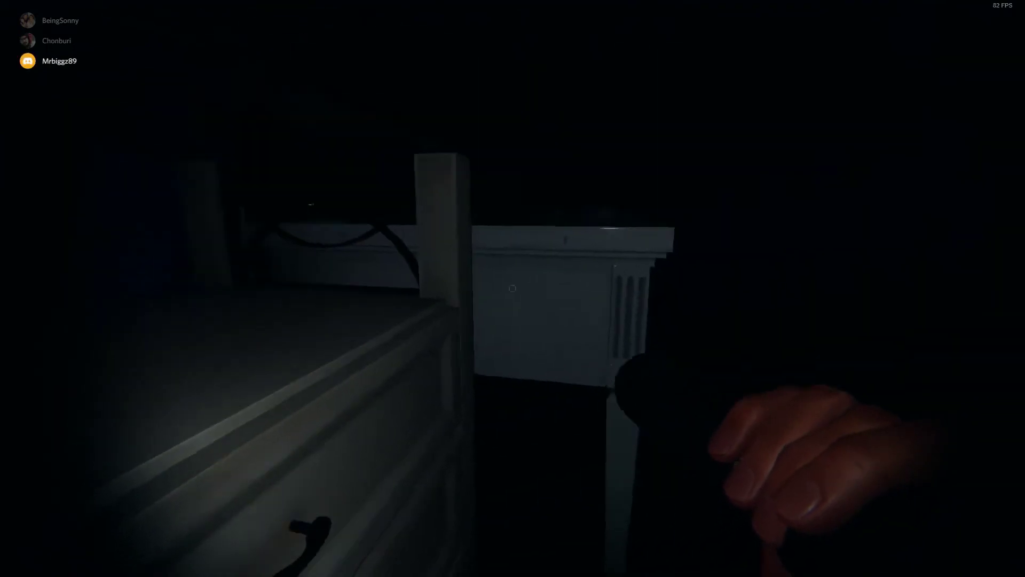
# Step: Search the dark rooms by flashlight, then switch to holding the salt canister
pyautogui.rightClick(513, 288)
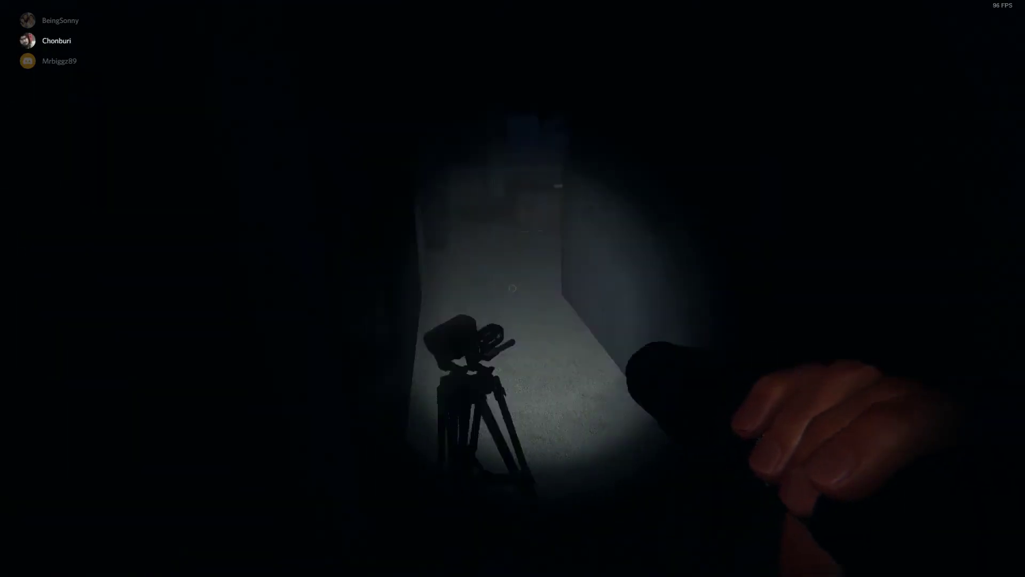
pyautogui.rightClick(513, 288)
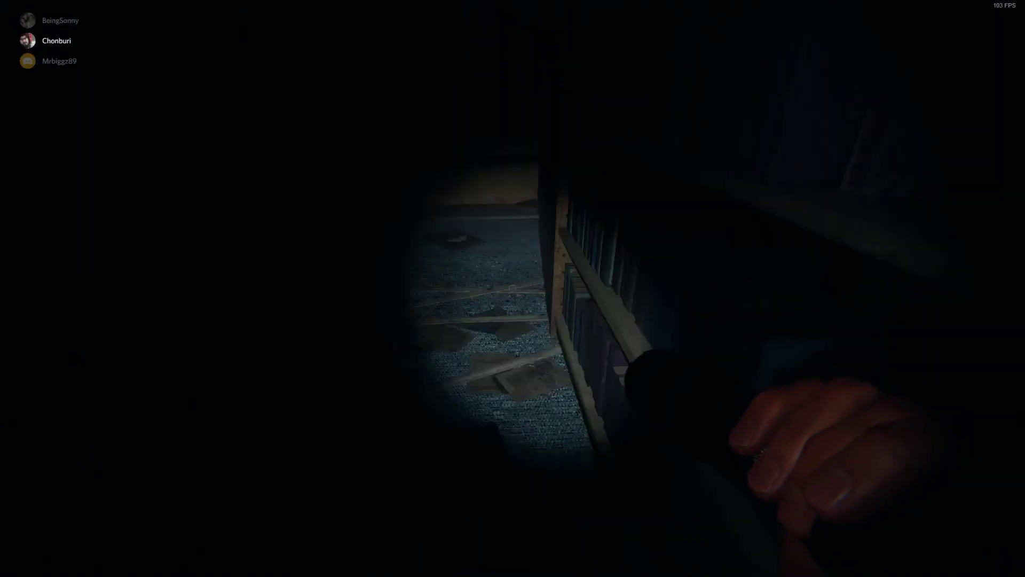
pyautogui.press('t')
pyautogui.press('t')
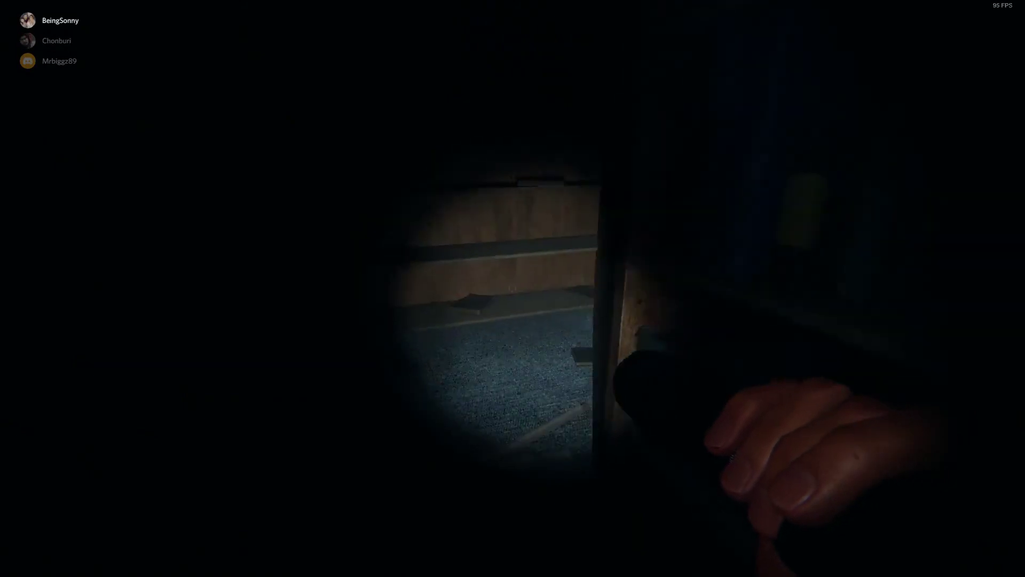
pyautogui.press('q')
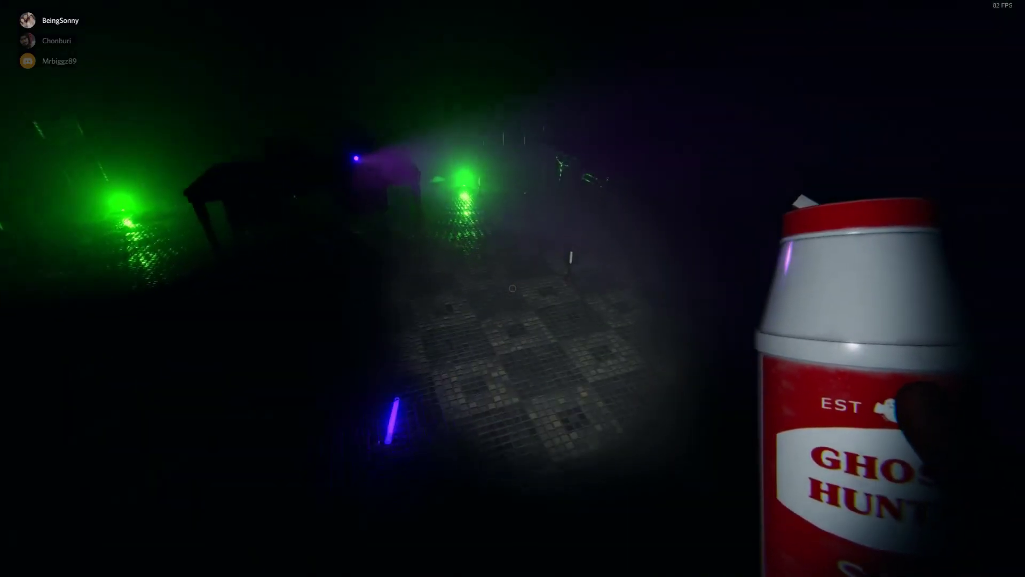
# Step: Pour two salt piles on the tiled floor of the green-lit room
pyautogui.rightClick(513, 289)
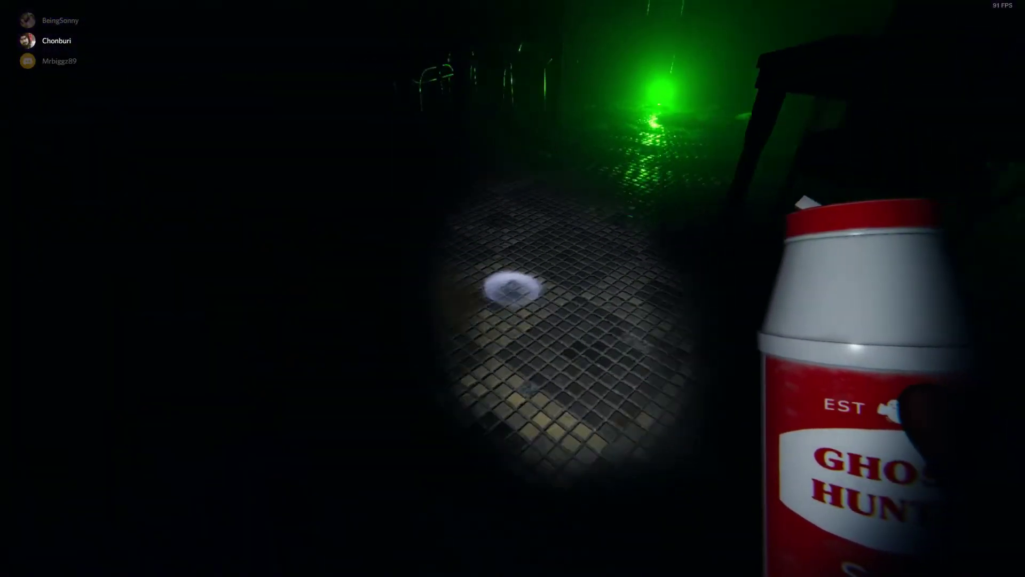
pyautogui.rightClick(513, 289)
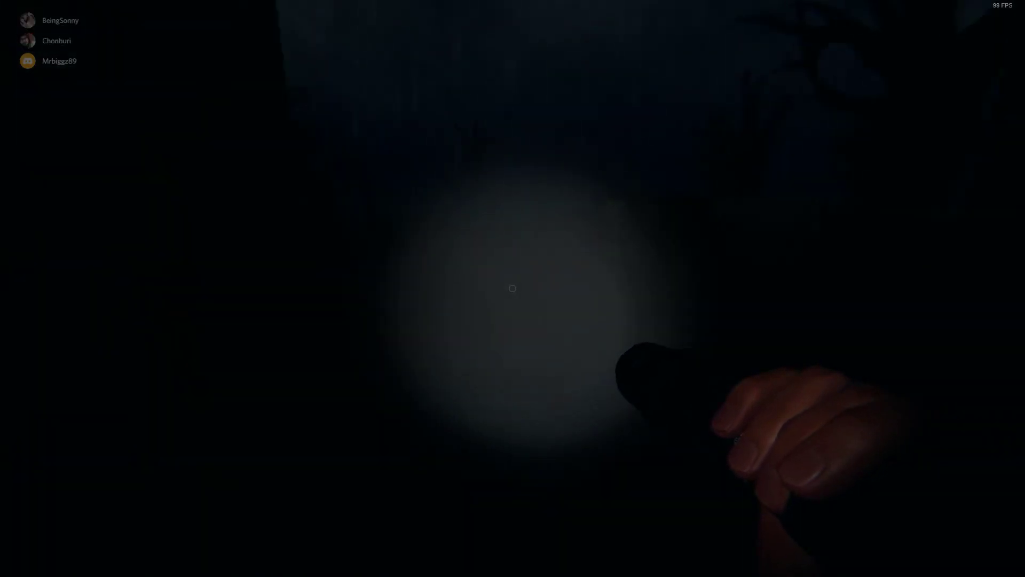
# Step: Cycle the flashlight off and on, then walk up to peer through the door's window
pyautogui.rightClick(512, 288)
pyautogui.press('f')
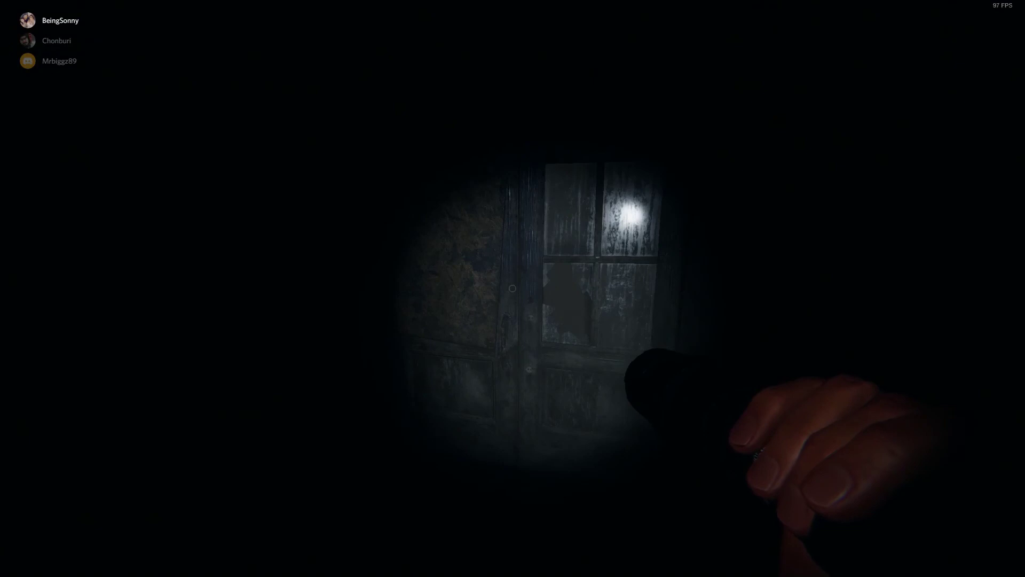
pyautogui.press('w')
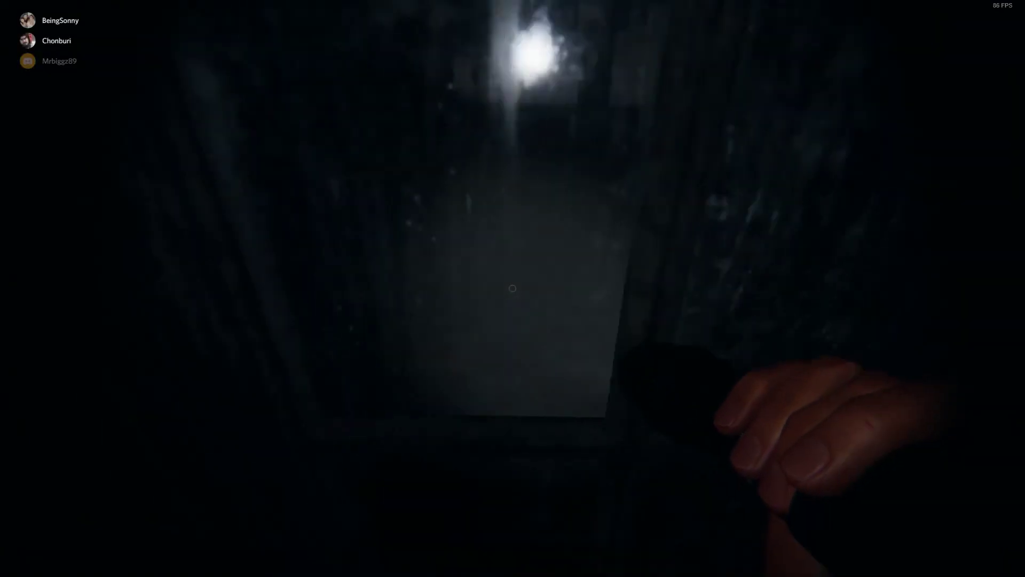
pyautogui.press('w')
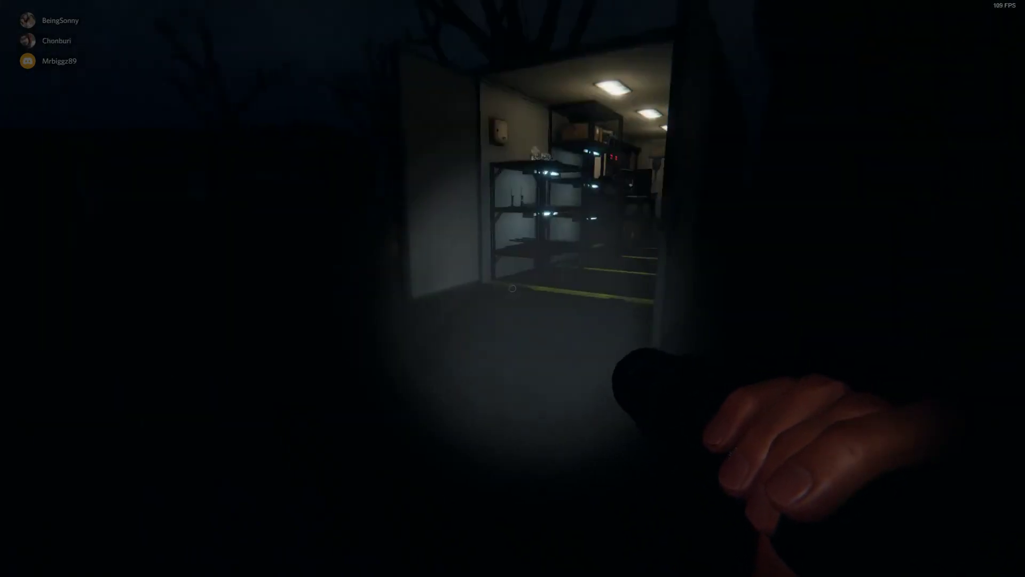
# Step: Walk through the doorway into the equipment truck toward the Team Sanity monitor
pyautogui.press('w')
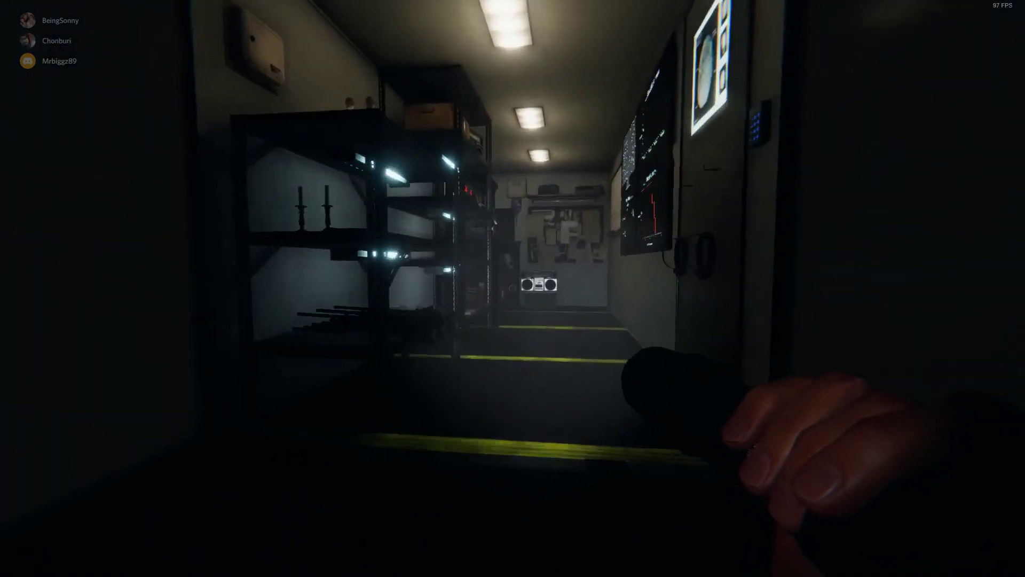
pyautogui.press('w')
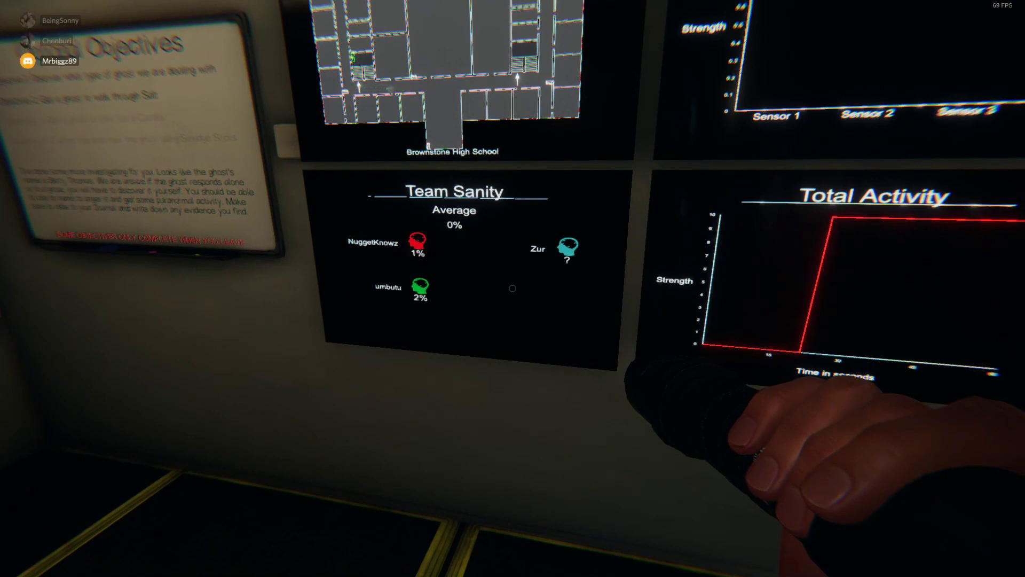
# Step: Step closer to the Team Sanity monitor as it settles at a 0% average
pyautogui.press('w')
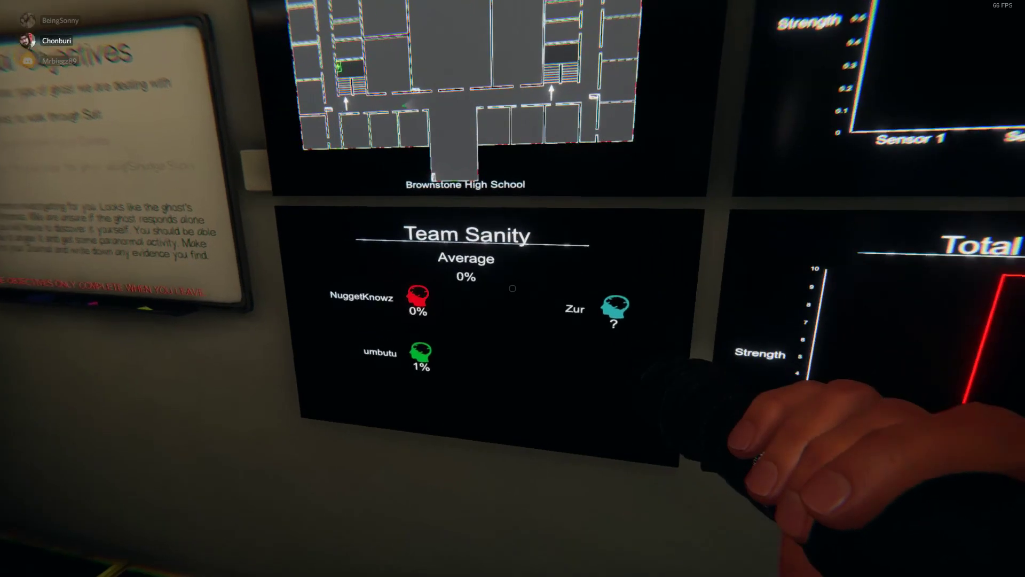